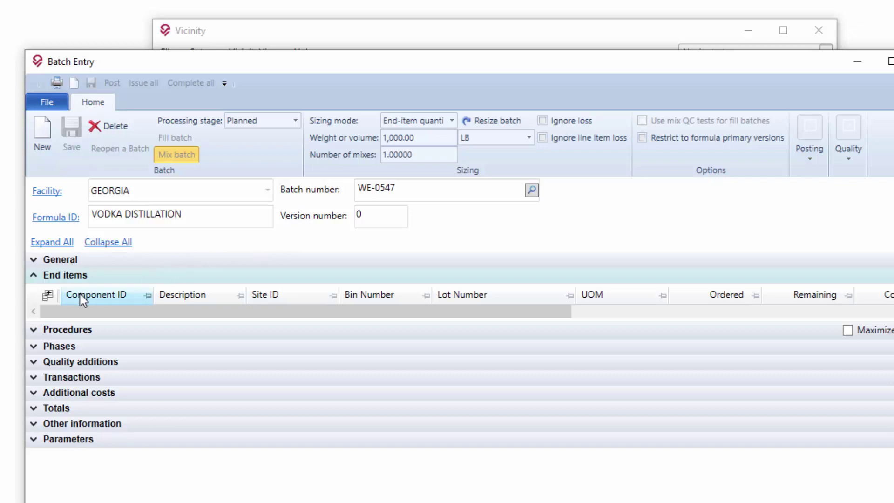
Add VODKA ETHANOL as an end item to the VODKA DISTILLATION batch and inspect its assigned lot number
click(65, 297)
click(50, 136)
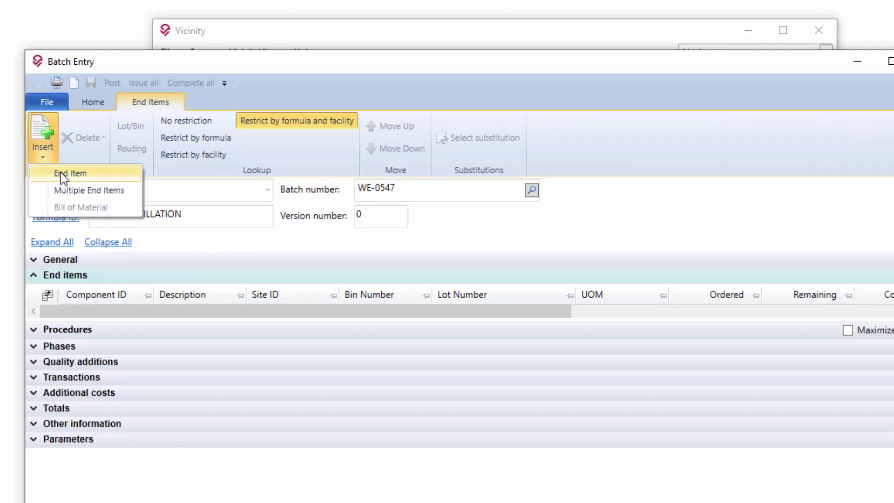
click(61, 172)
click(145, 315)
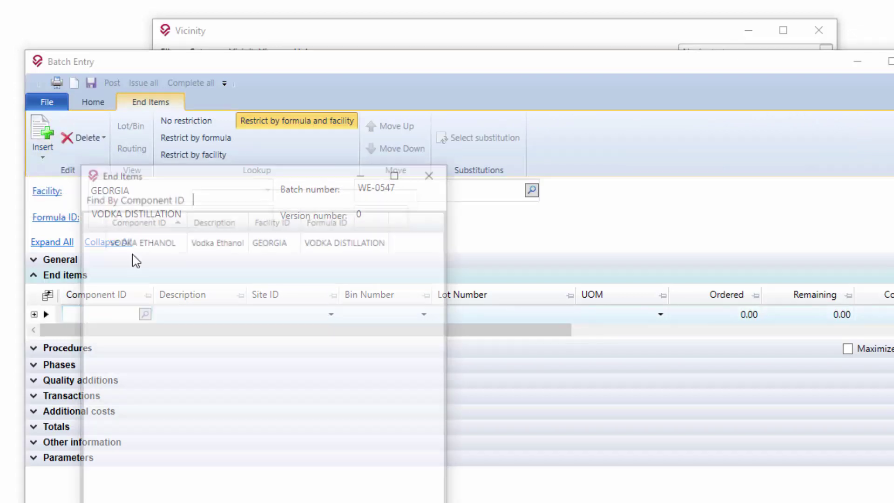
double_click(136, 244)
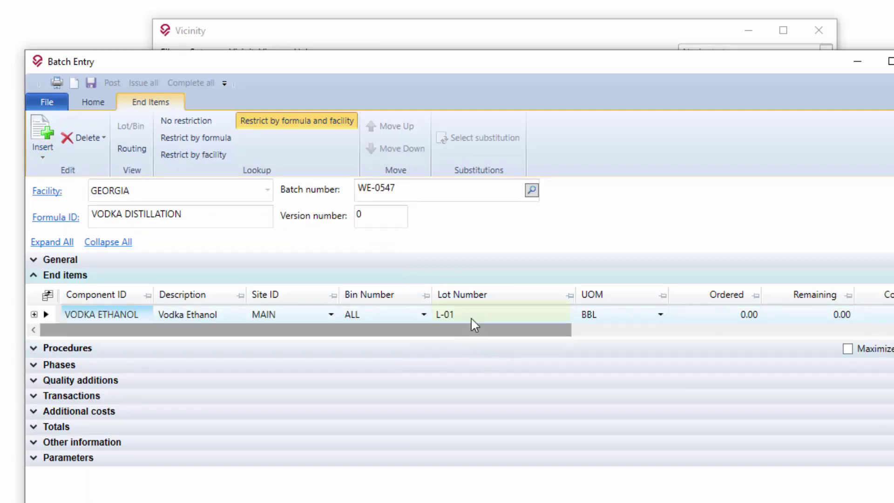
click(445, 318)
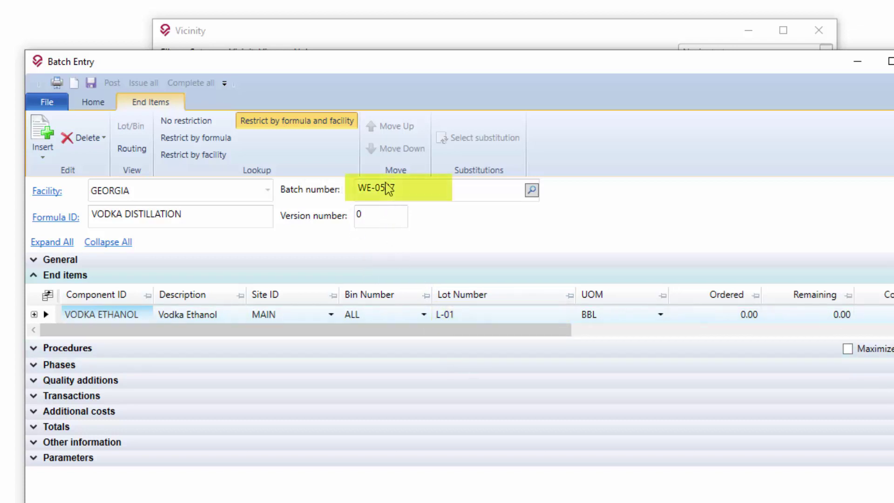
click(475, 315)
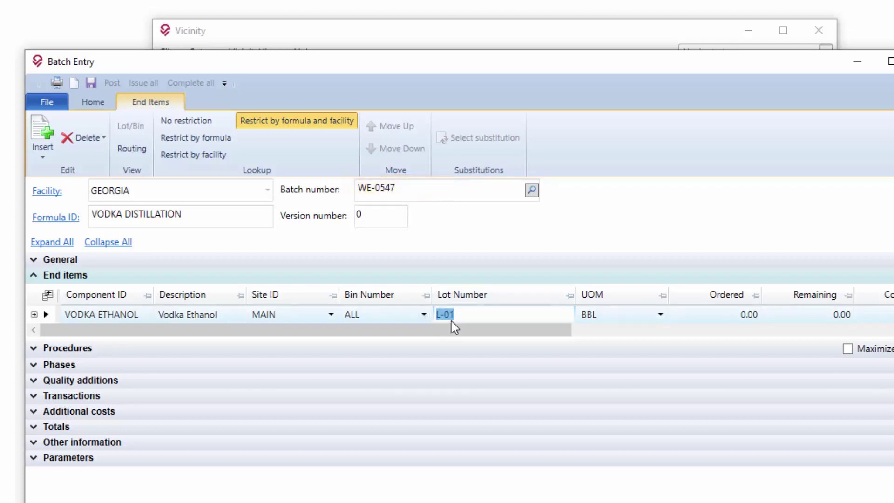
Open the GEORGIA facility's setup and examine its production control settings and lot number definition segments
click(57, 196)
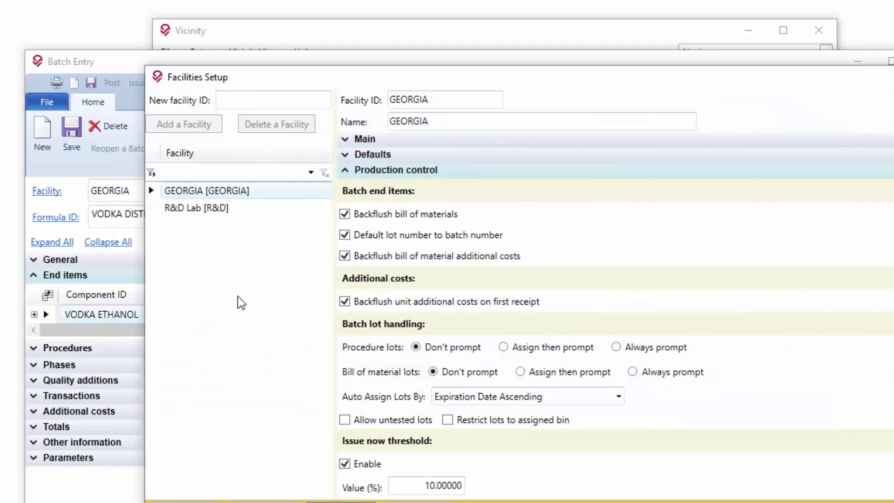
scroll(688, 330, down, 3)
scroll(689, 330, up, 2)
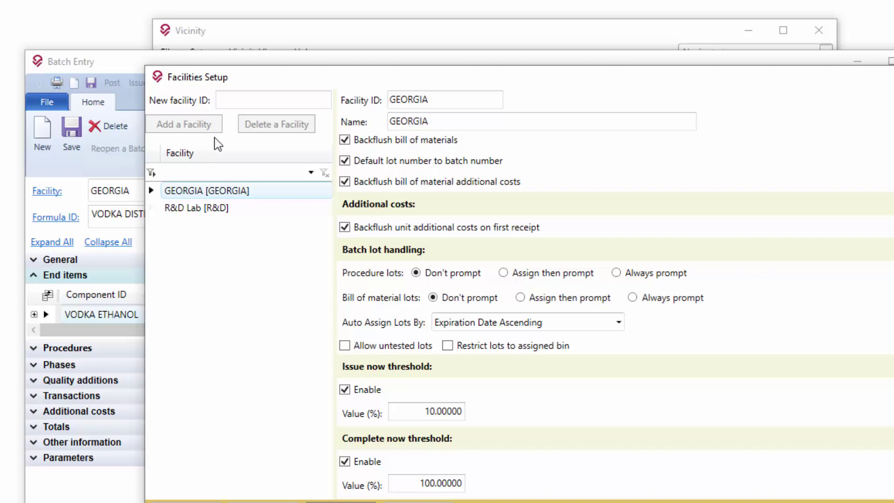
scroll(526, 322, down, 1)
scroll(498, 212, down, 6)
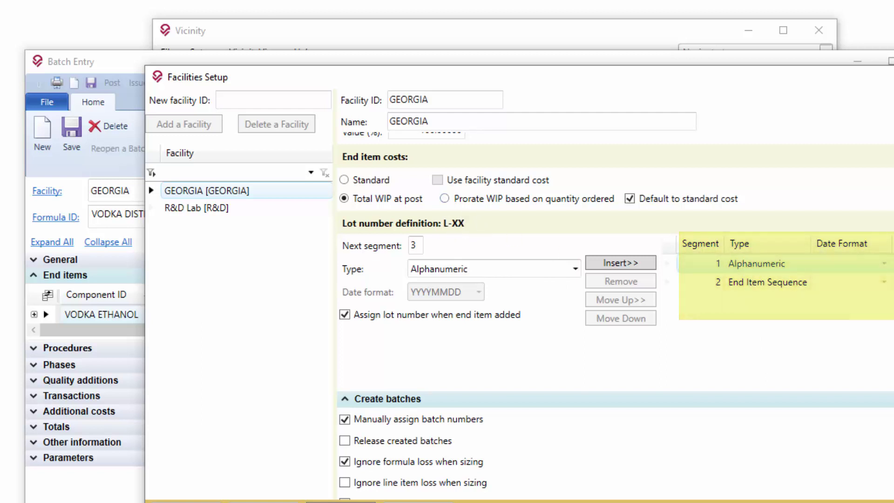
click(811, 282)
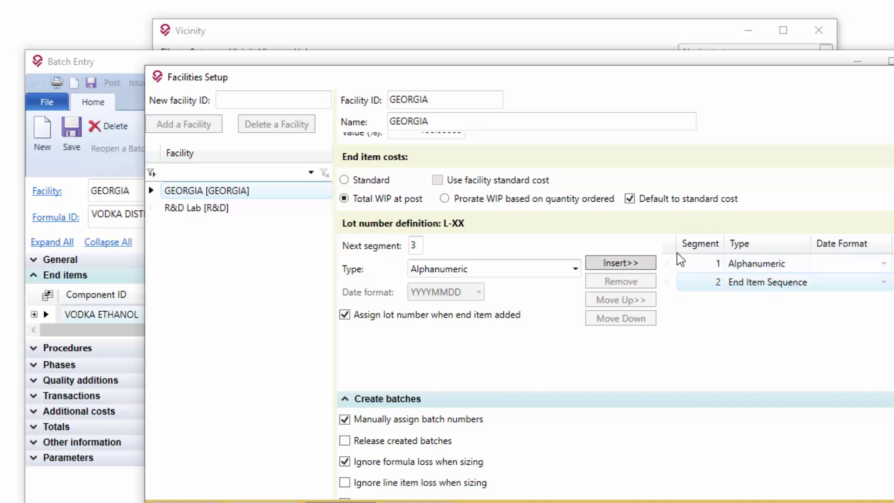
Compare the batch's VODKA ETHANOL lot number with the facility definition and review the available lot number segment types
click(68, 60)
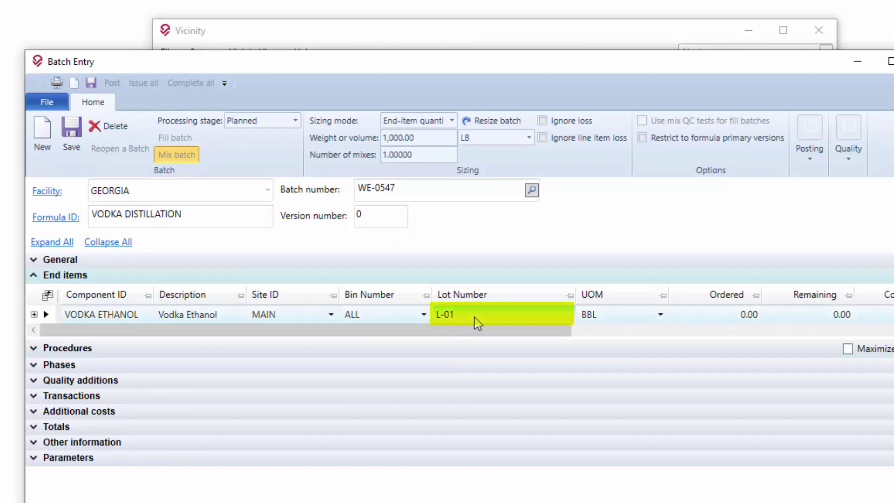
click(891, 279)
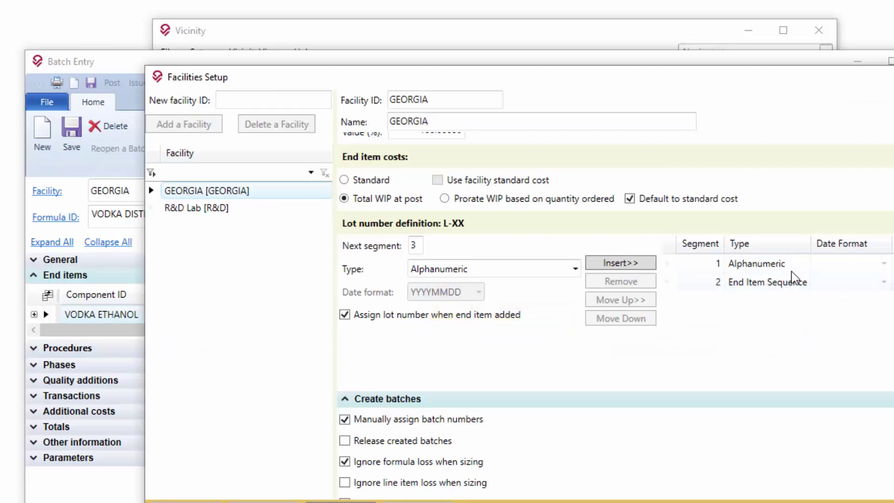
click(574, 269)
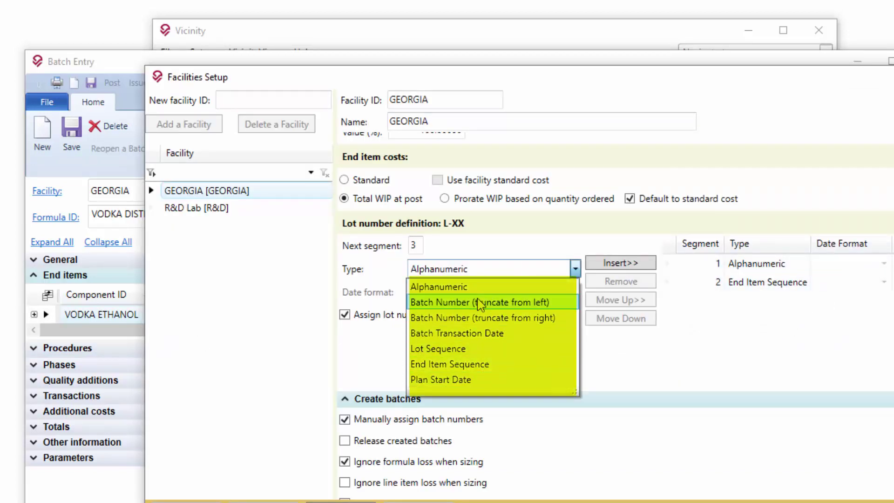
click(804, 301)
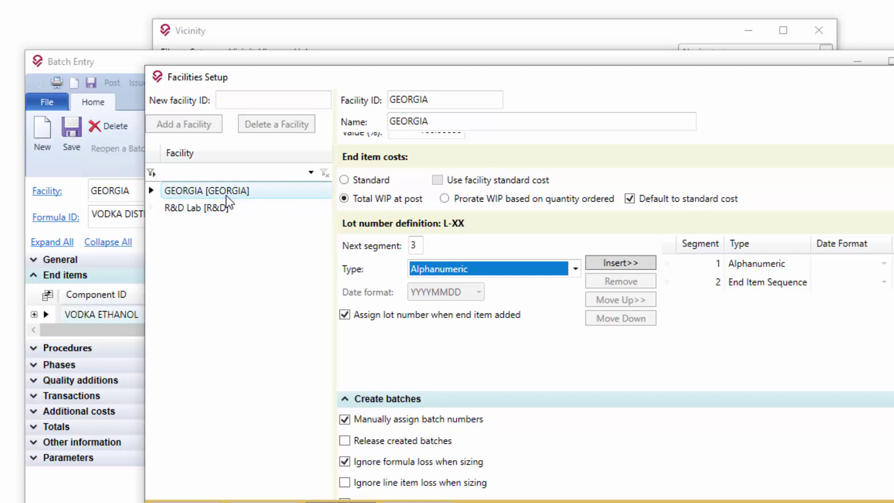
Open the application's Batch Types setup from the main Vicinity window
click(300, 34)
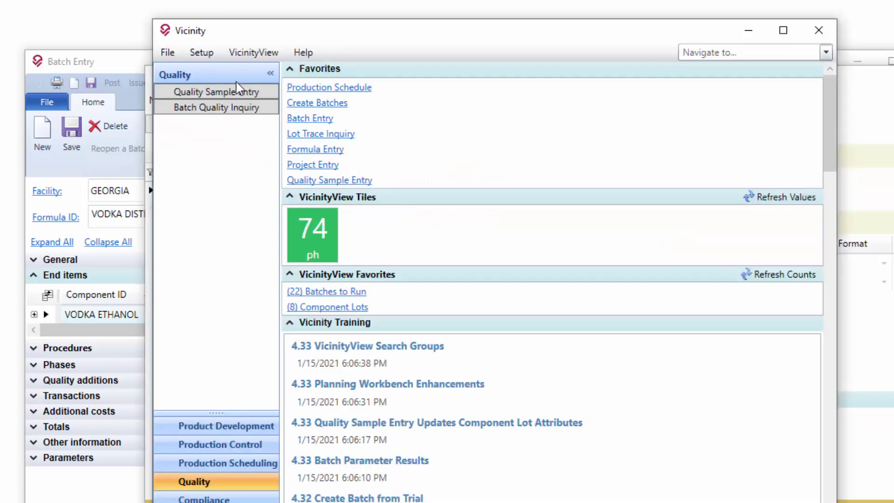
click(202, 52)
mouse_move(198, 109)
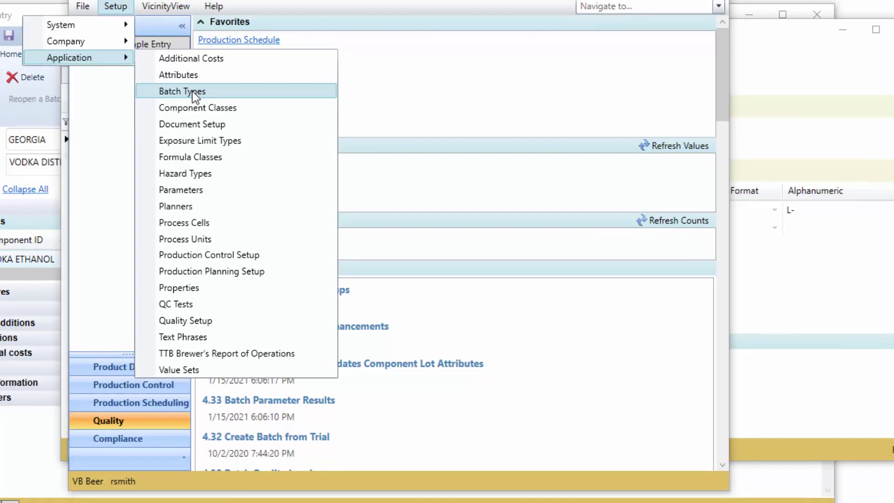
click(265, 137)
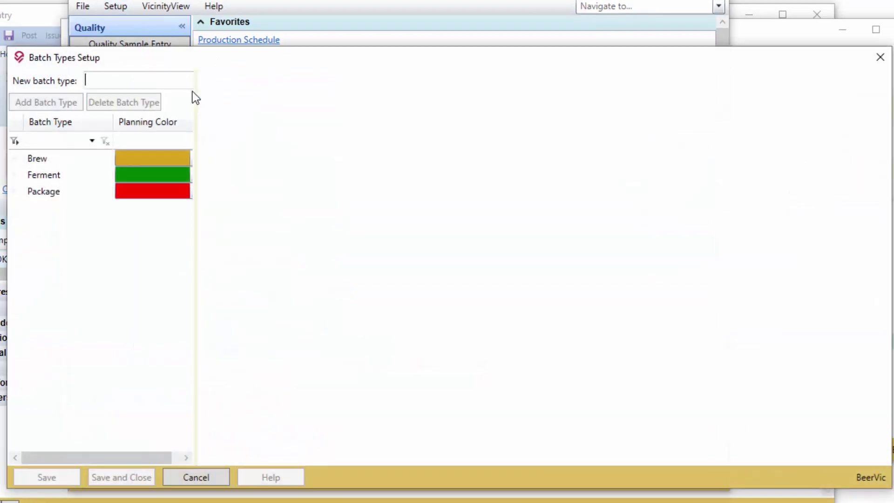
Examine the GEORGIA facility settings of the Brew, Ferment and Package batch types
click(45, 164)
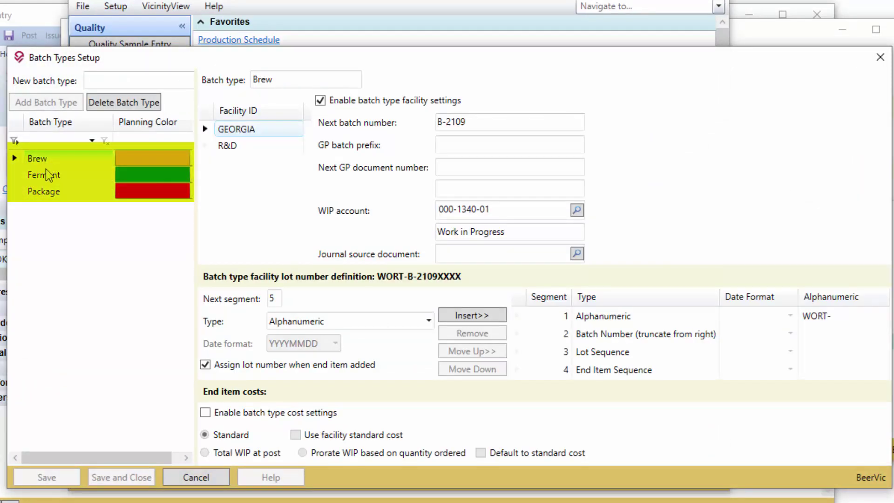
click(44, 174)
click(36, 160)
click(37, 175)
click(70, 192)
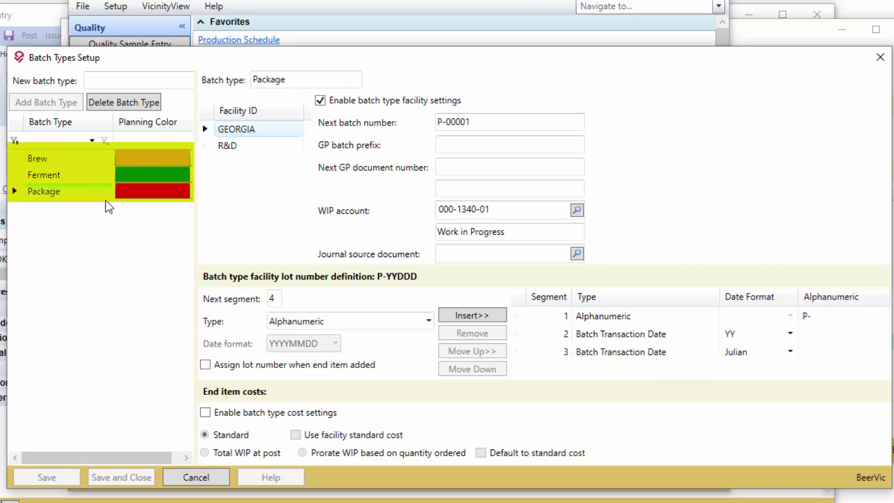
click(61, 159)
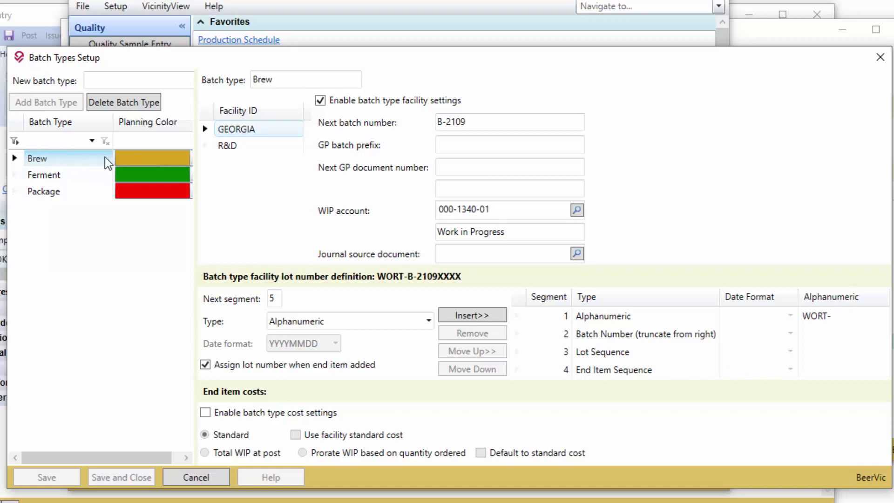
click(105, 175)
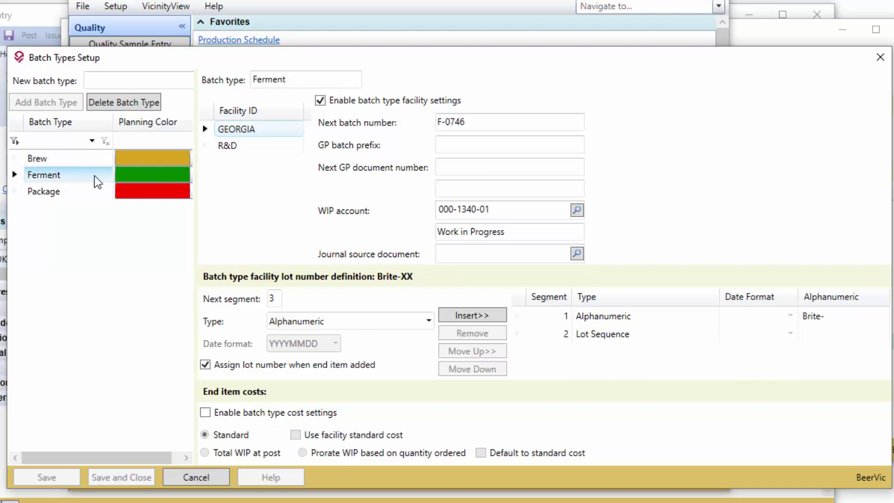
click(40, 192)
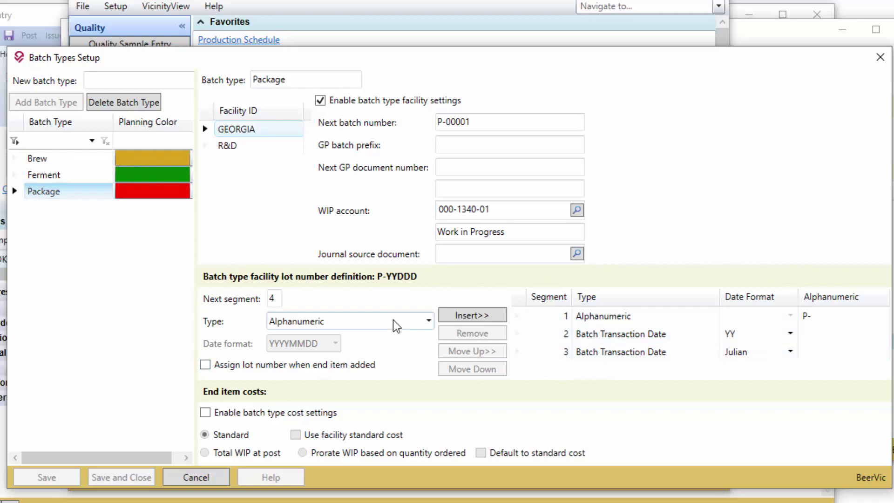
Compare the lot number definitions and their segments across the Brew, Ferment and Package batch types
click(41, 158)
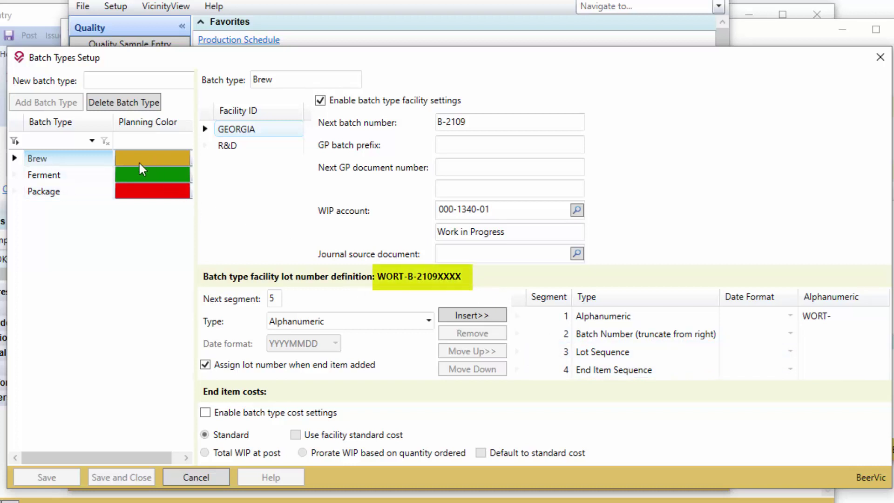
click(69, 174)
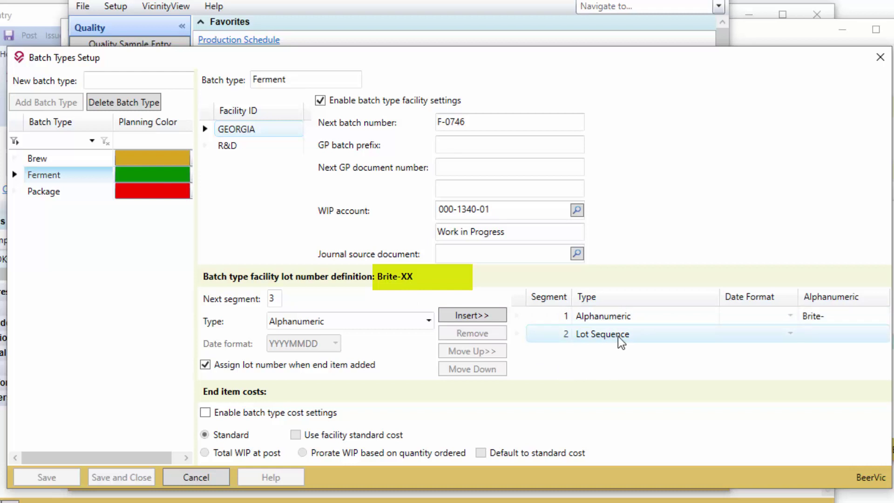
click(49, 192)
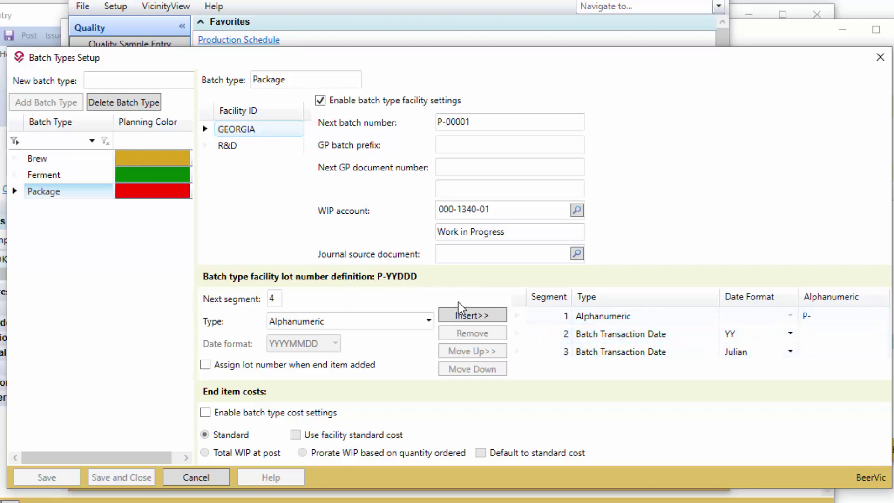
click(44, 175)
click(43, 166)
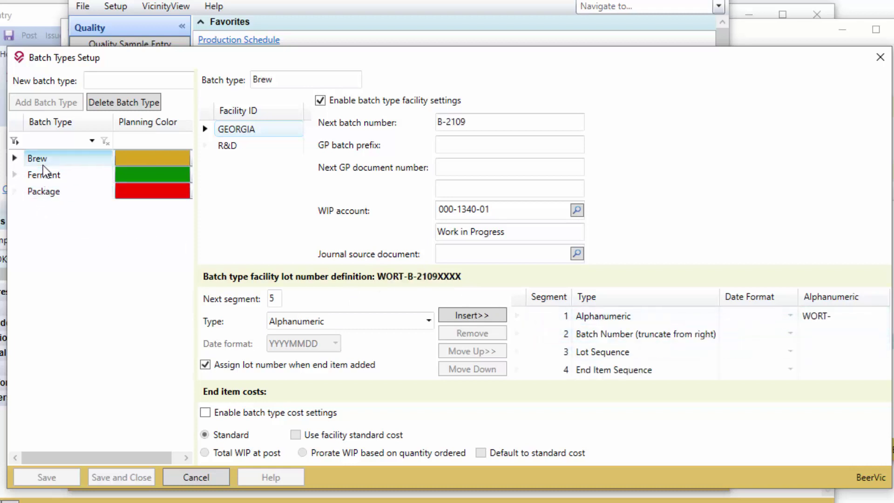
click(37, 179)
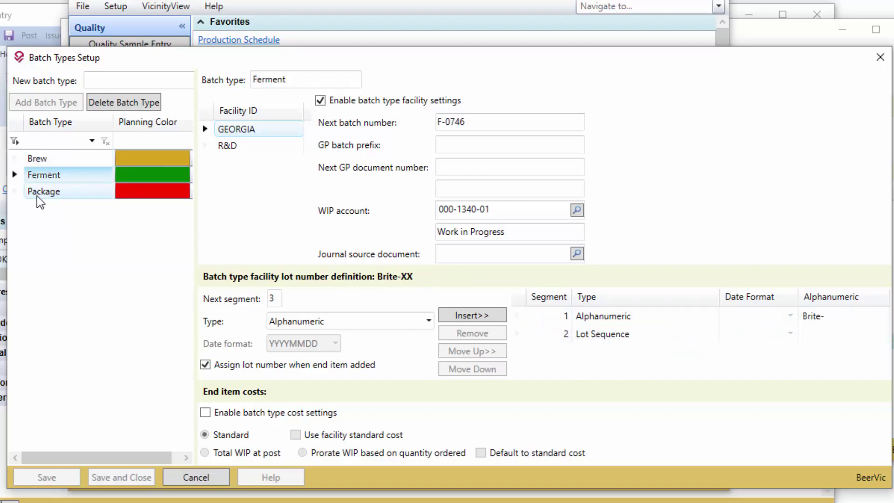
click(37, 195)
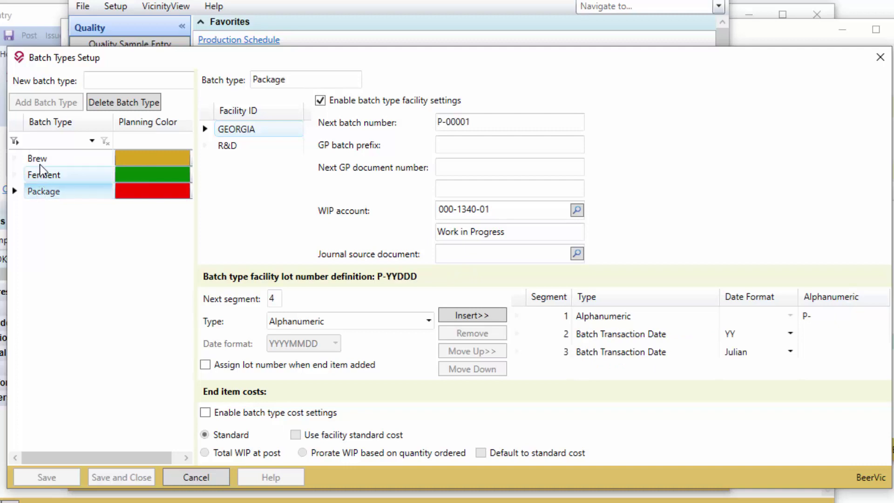
click(39, 163)
click(43, 175)
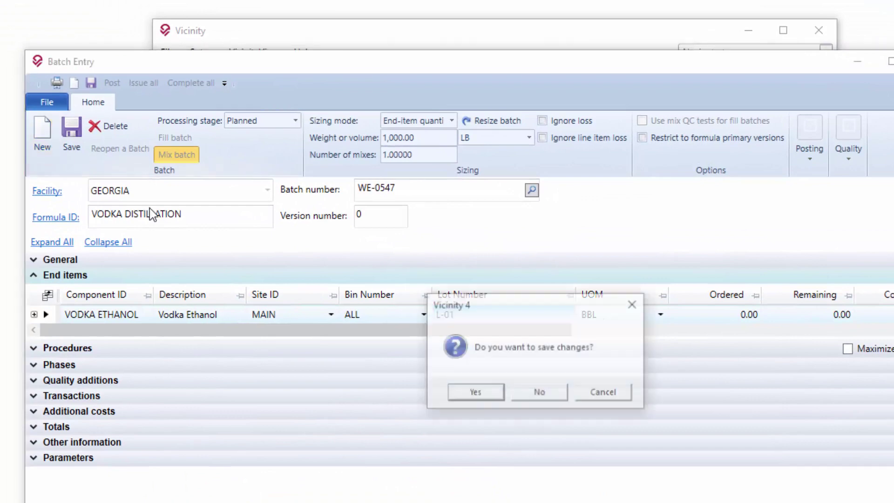
Discard the changes to the VODKA DISTILLATION batch and begin choosing a formula for a new GEORGIA batch
click(539, 392)
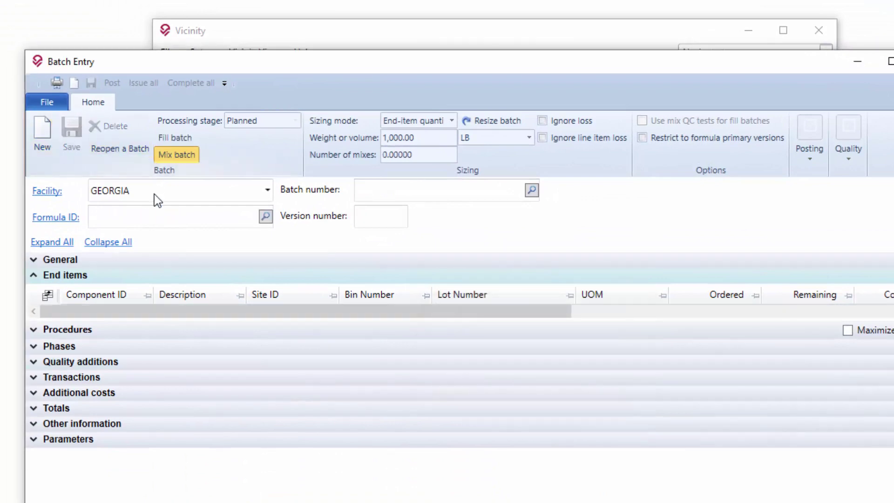
click(188, 214)
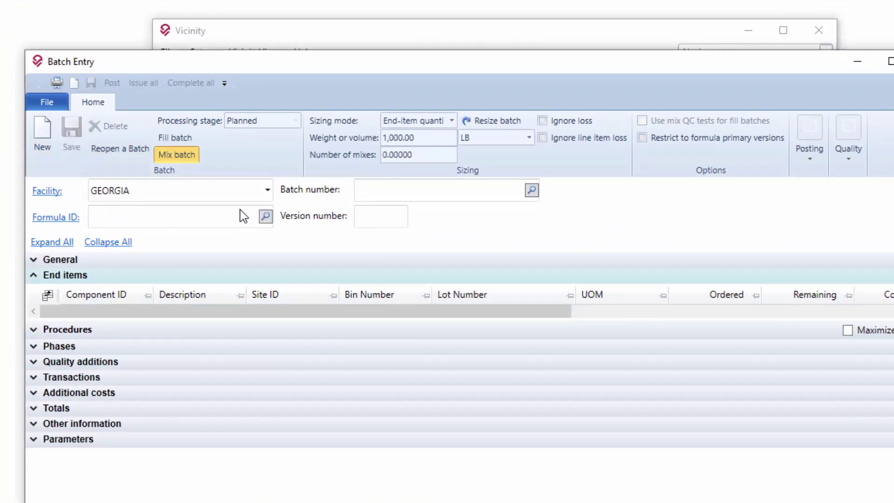
text(BREW)
key(BackSpace)
key(BackSpace)
key(BackSpace)
key(BackSpace)
Look up formulas matching FERM and use VB - IPA FERMENTATION for the new batch
text(FERM)
key(Tab)
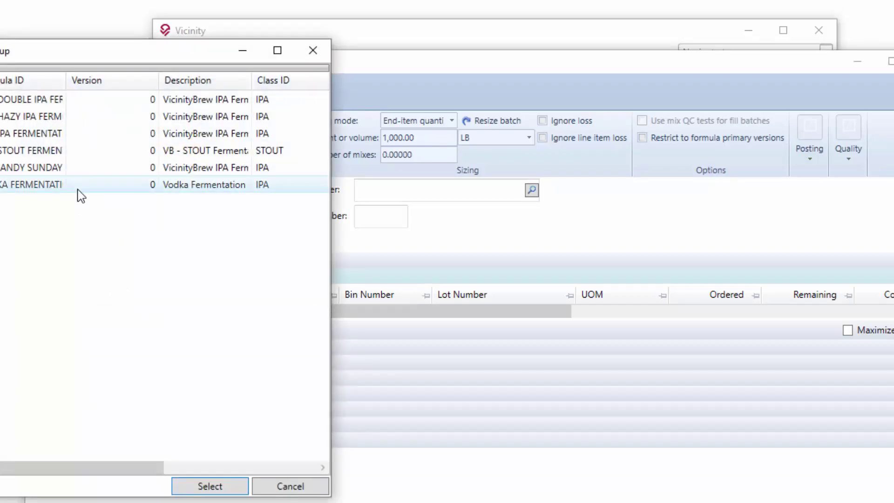
double_click(19, 135)
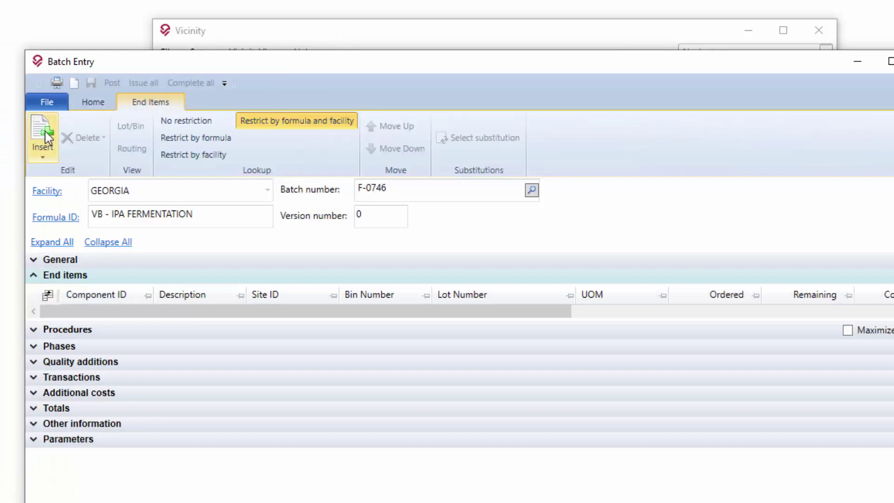
Add VB - IPA BRITE as an end item and check its lot number against the Ferment batch type's definition
click(48, 137)
click(70, 175)
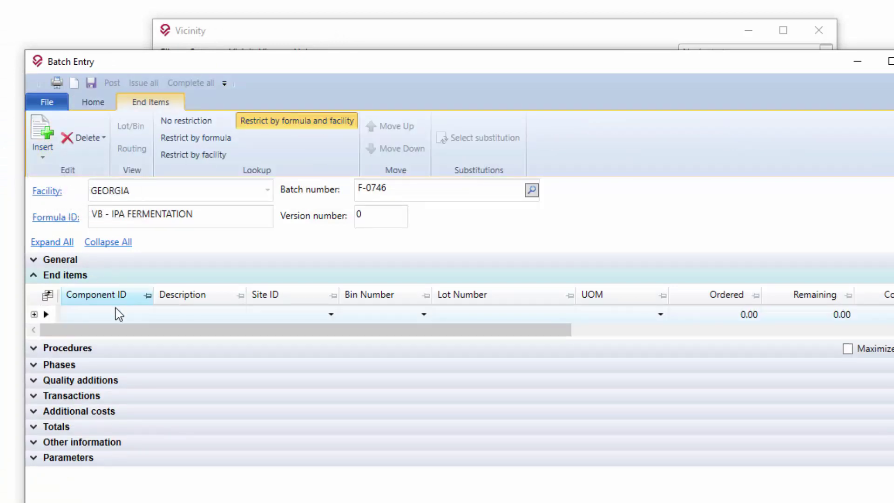
click(145, 314)
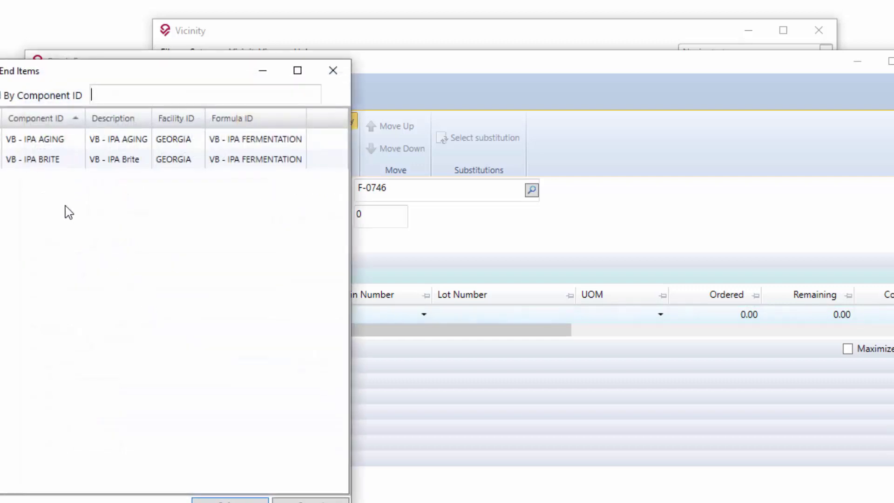
double_click(30, 160)
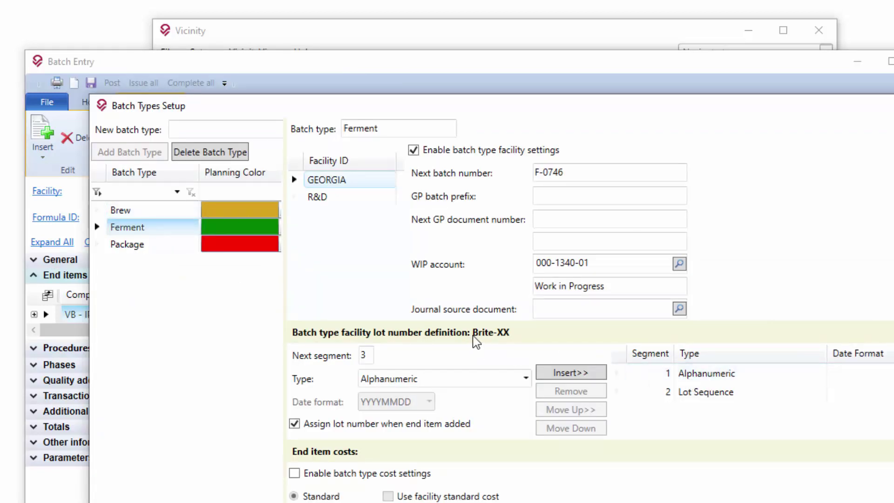
click(375, 67)
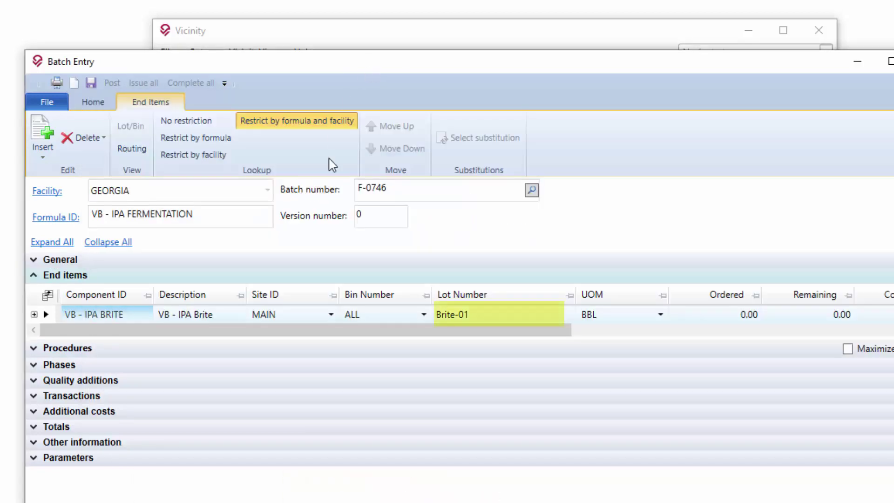
Clear the default lot number of the VB - IPA BRITE end item
click(471, 320)
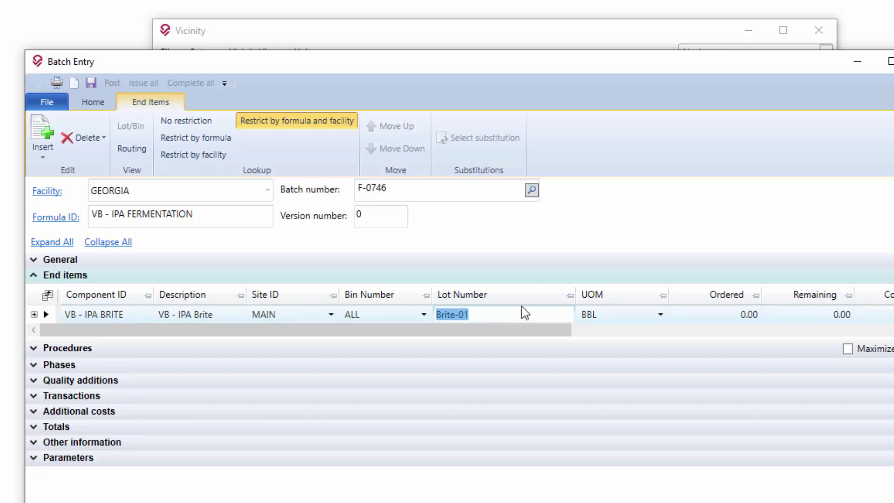
key(BackSpace)
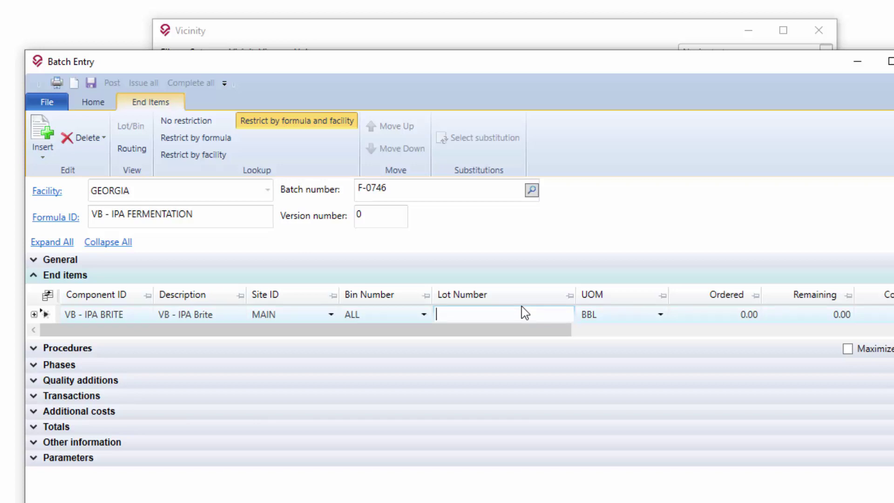
Try to override the end item's lot number with a manually entered name
text(Randy)
key(BackSpace)
key(BackSpace)
key(BackSpace)
key(BackSpace)
key(BackSpace)
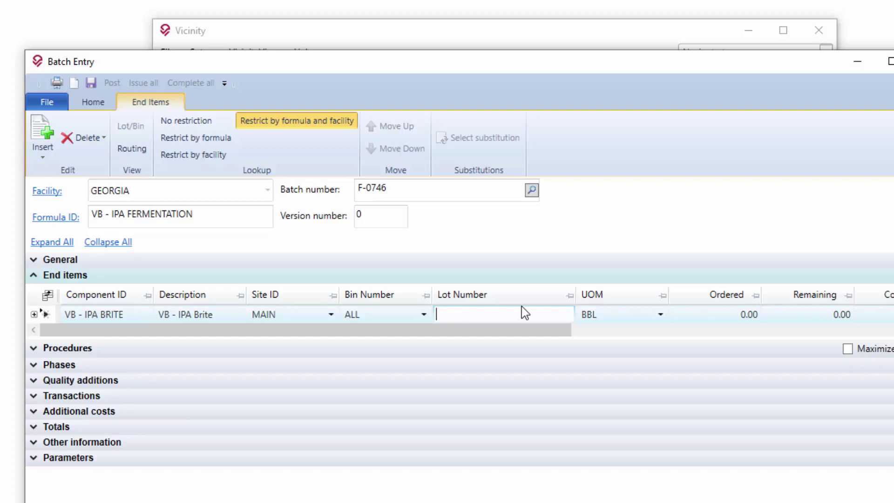